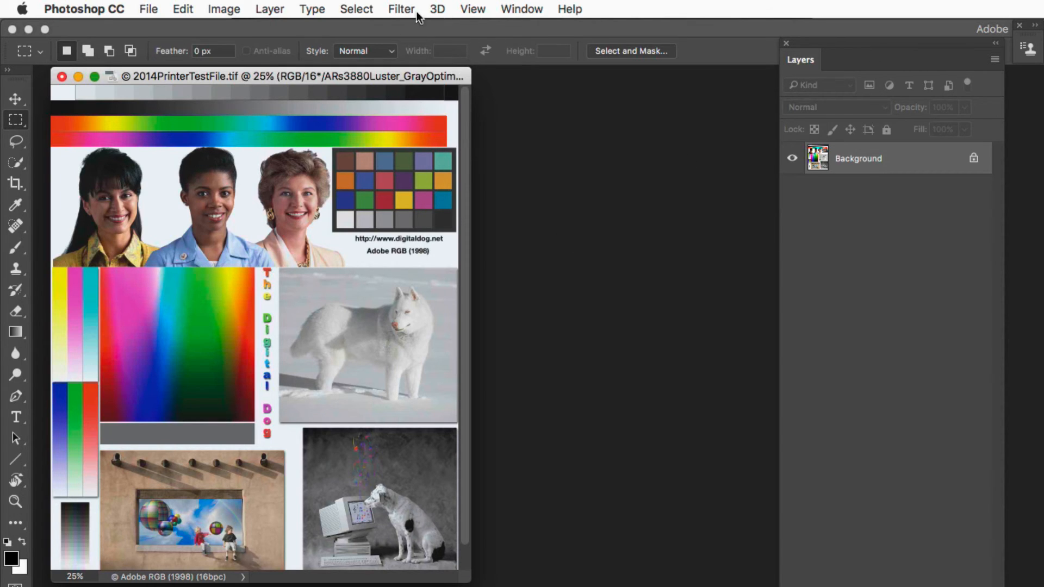
- Review the custom proof condition for the ARs3880Luster_GrayOptimized.icc profile and accept its settings
click(473, 8)
mouse_move(490, 29)
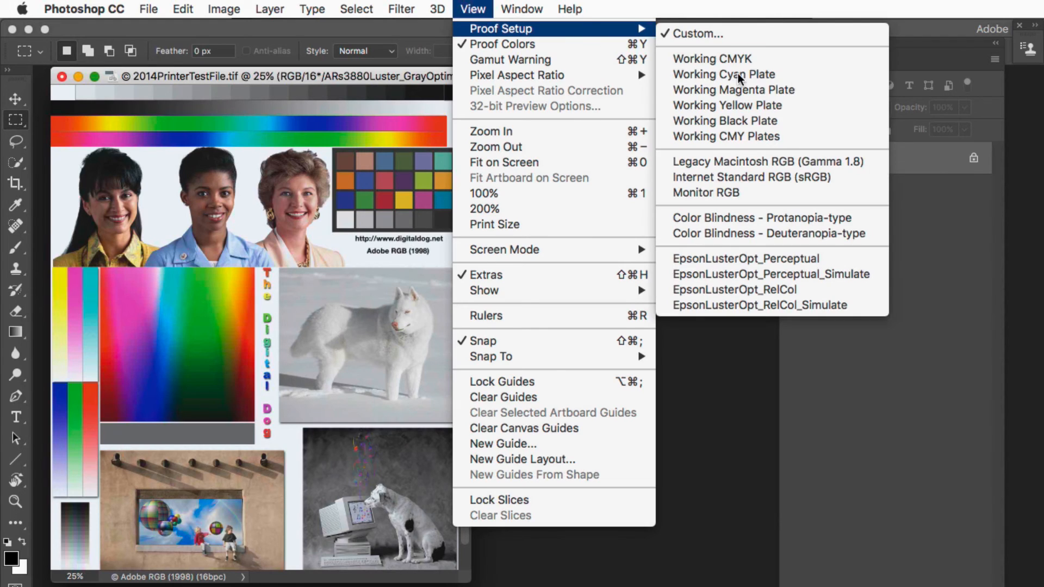
click(792, 33)
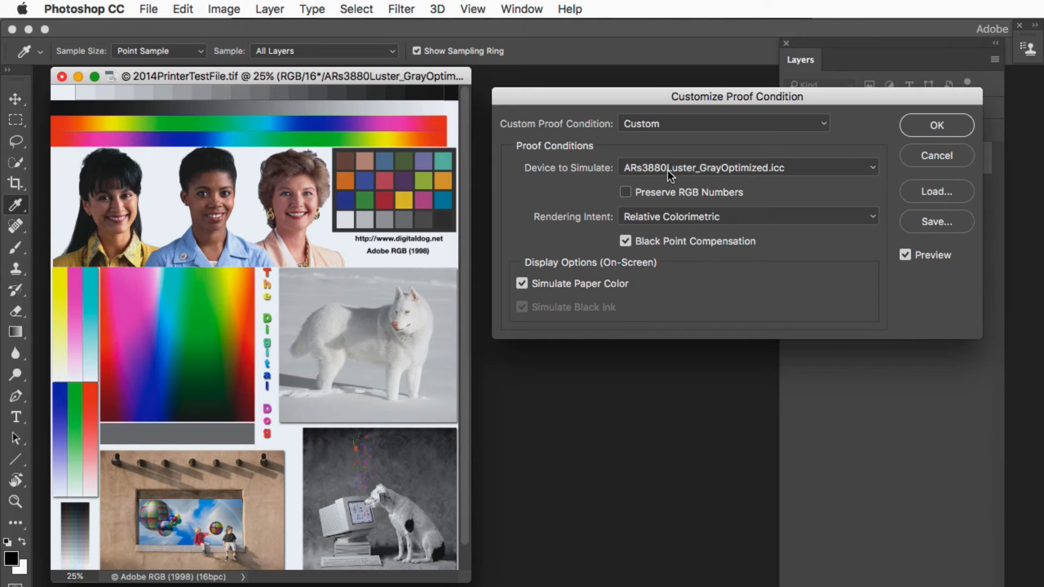
click(939, 126)
key(m)
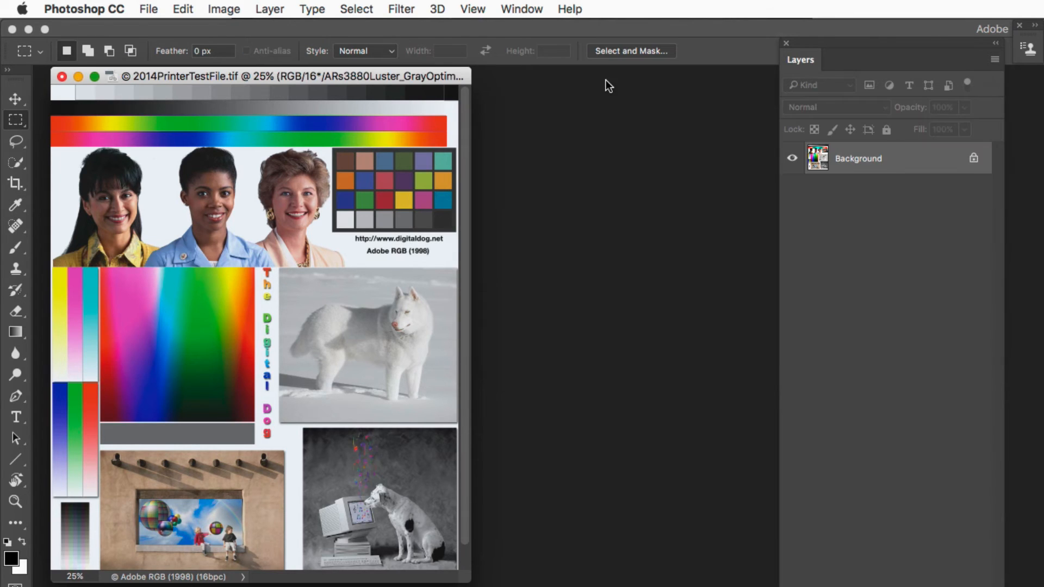
- Turn on the gamut warning overlay to examine out-of-gamut colors in the printer test image
click(472, 8)
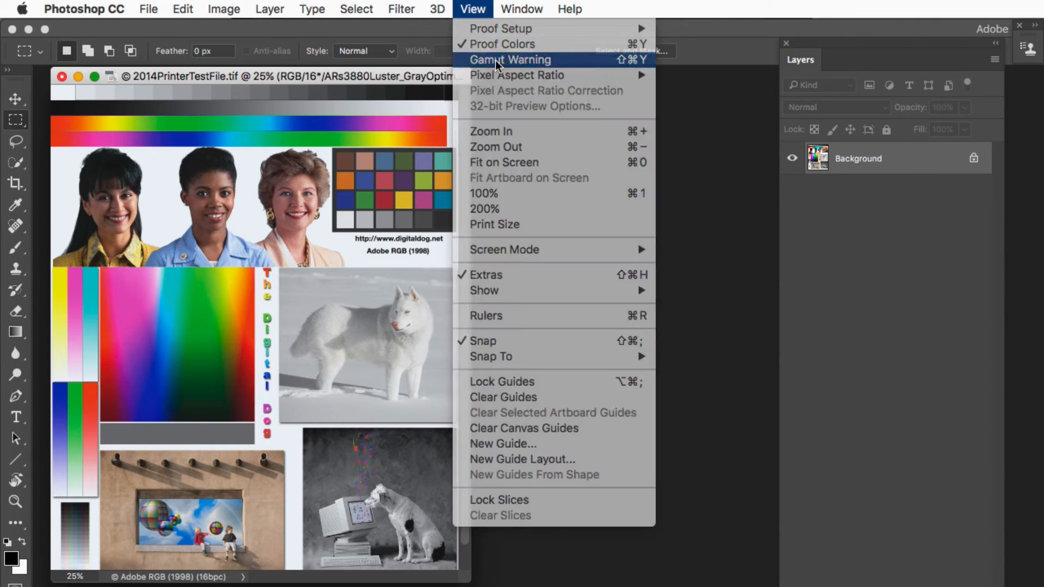
click(497, 61)
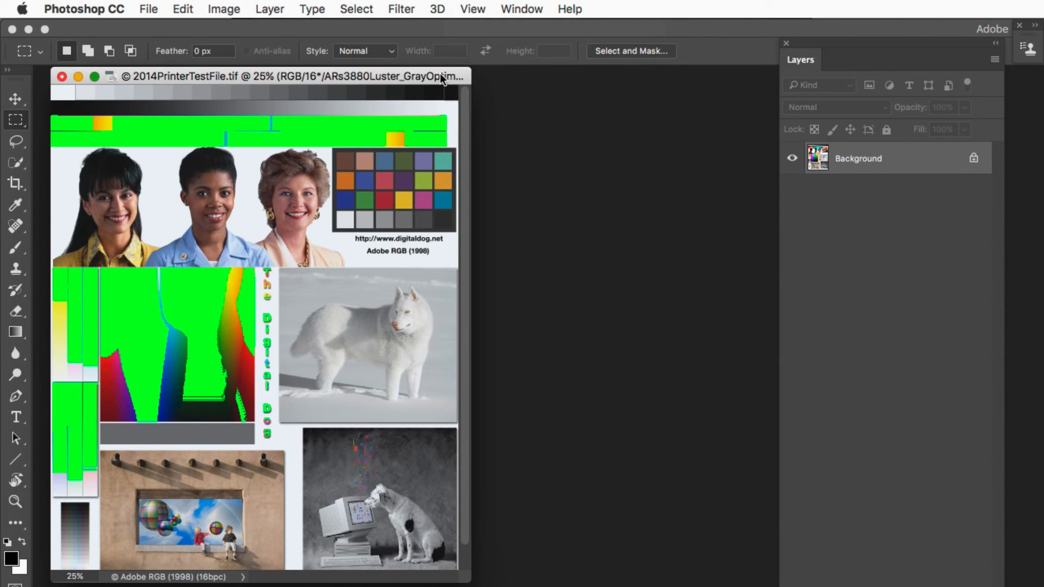
drag(441, 74, 441, 74)
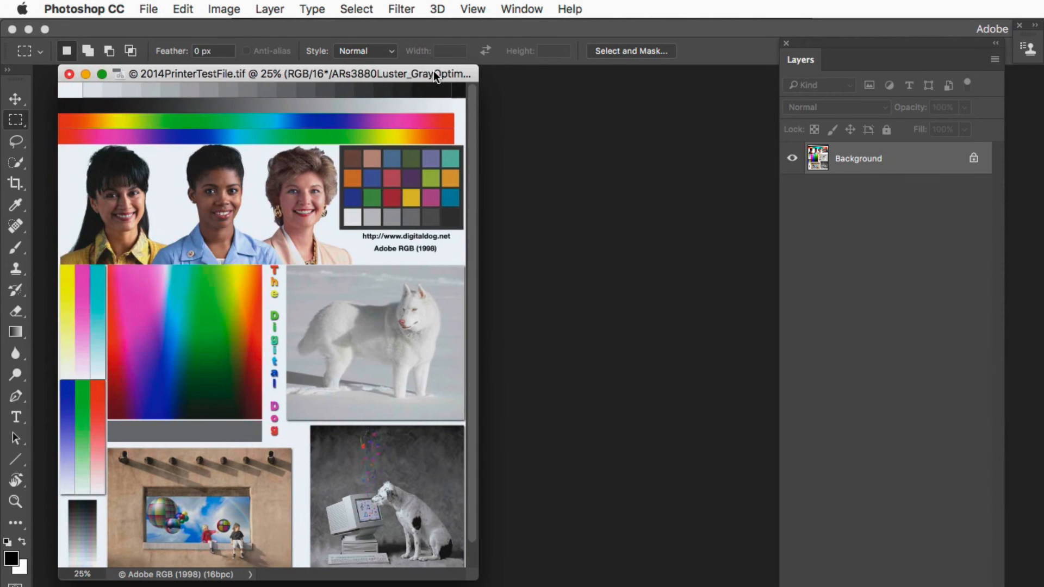
- Duplicate the printer test image under the name "preview"
drag(432, 70, 426, 71)
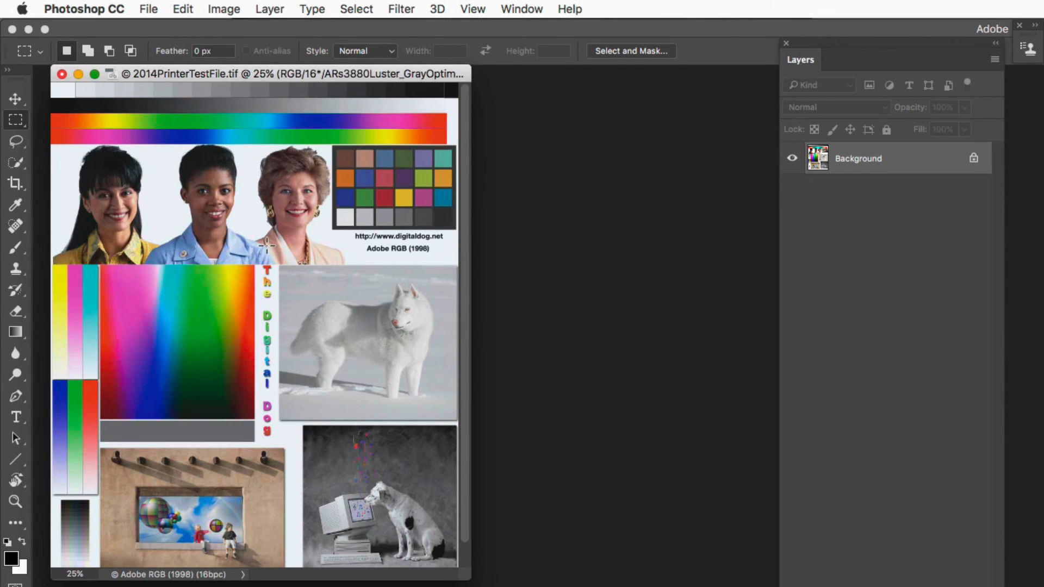
click(226, 11)
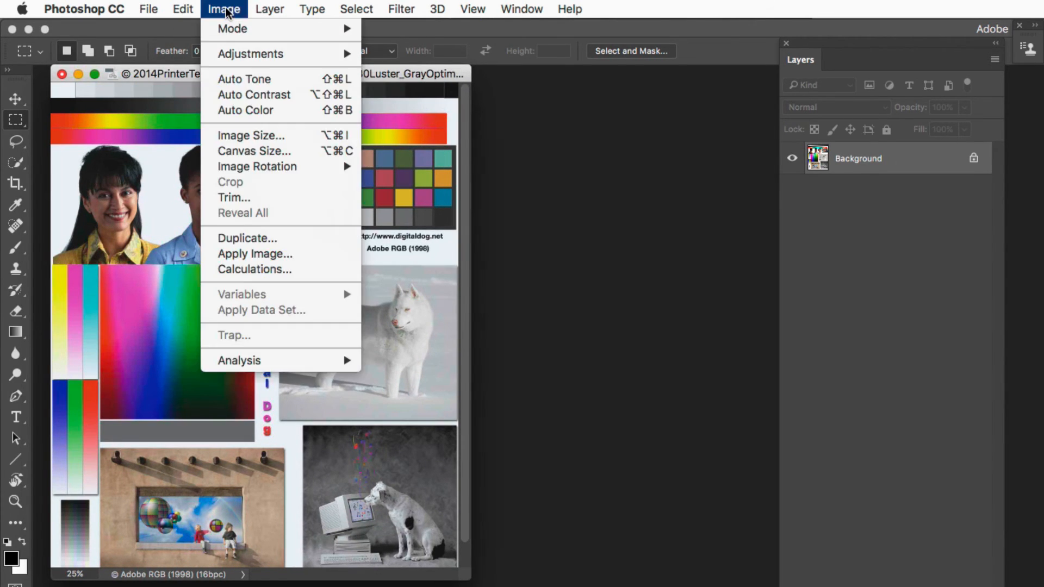
click(240, 240)
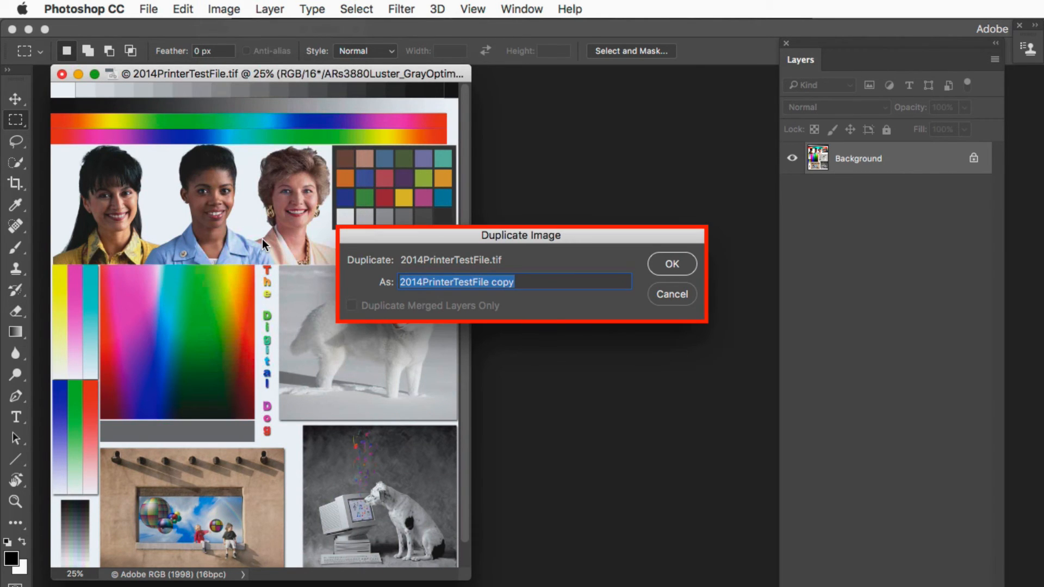
text(preview)
key(Return)
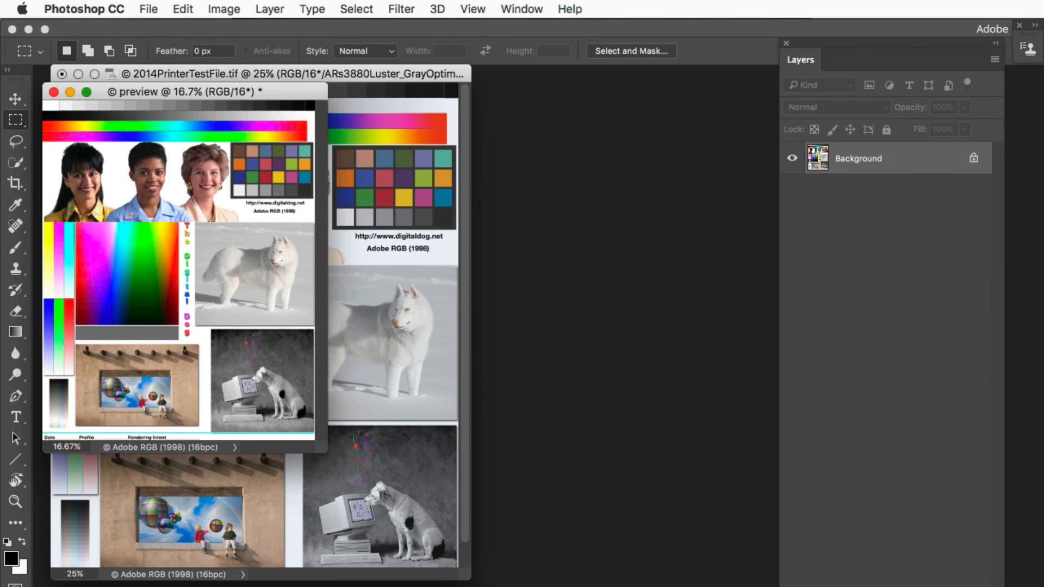
- Arrange the preview copy beside the original at a matching 25% zoom, with the layer list hidden to make room
drag(180, 94, 604, 85)
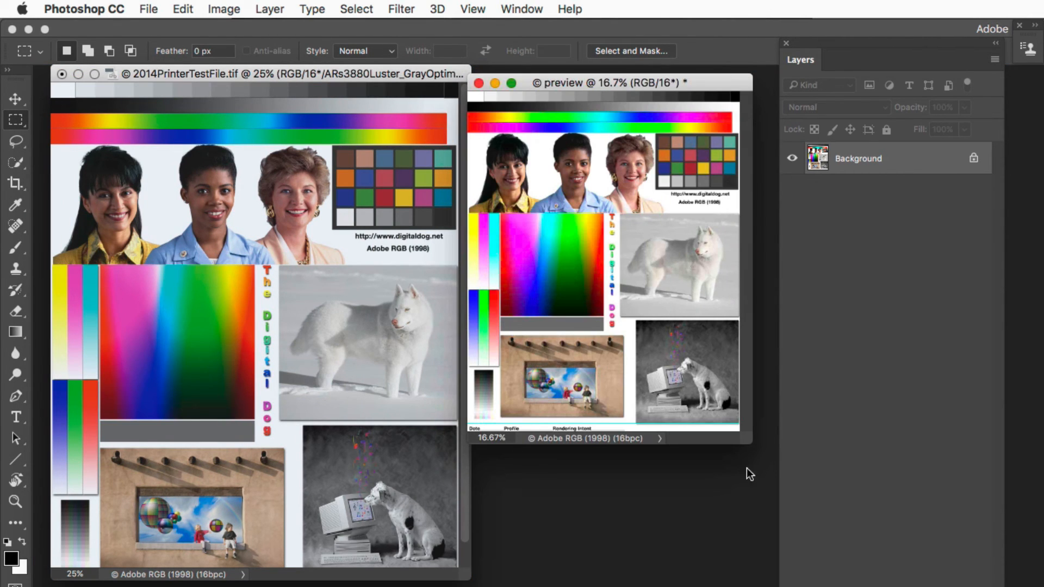
drag(751, 442, 799, 578)
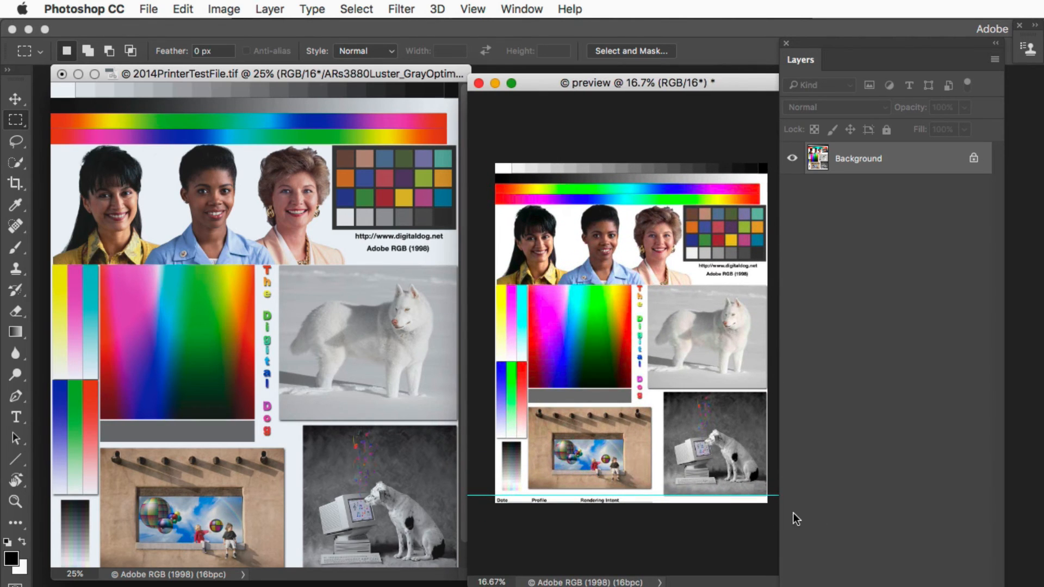
super+click(639, 387)
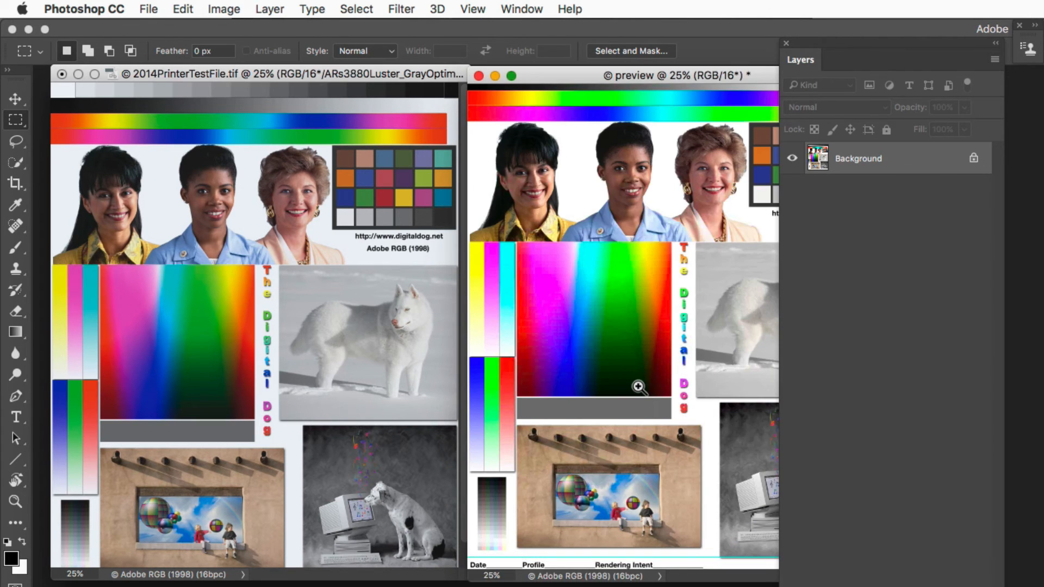
click(786, 41)
drag(792, 74, 798, 70)
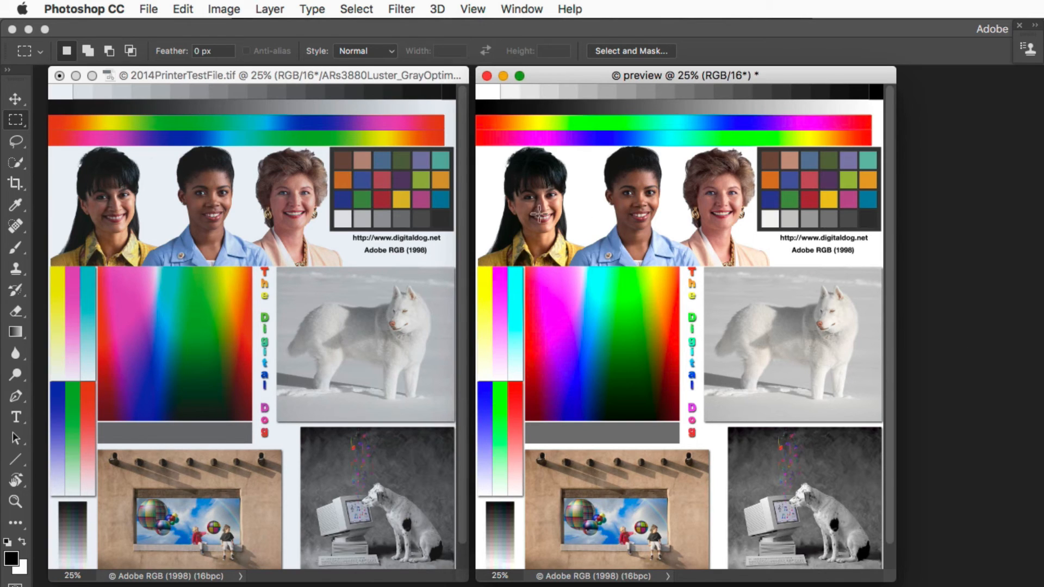
- Make the original 2014PrinterTestFile.tif active and show its layers again
click(379, 74)
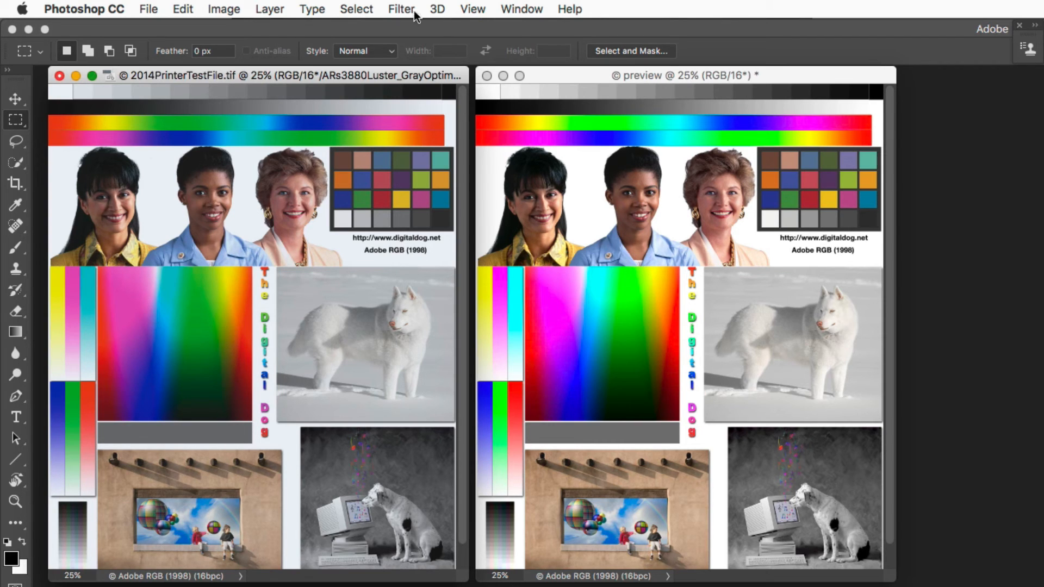
click(507, 10)
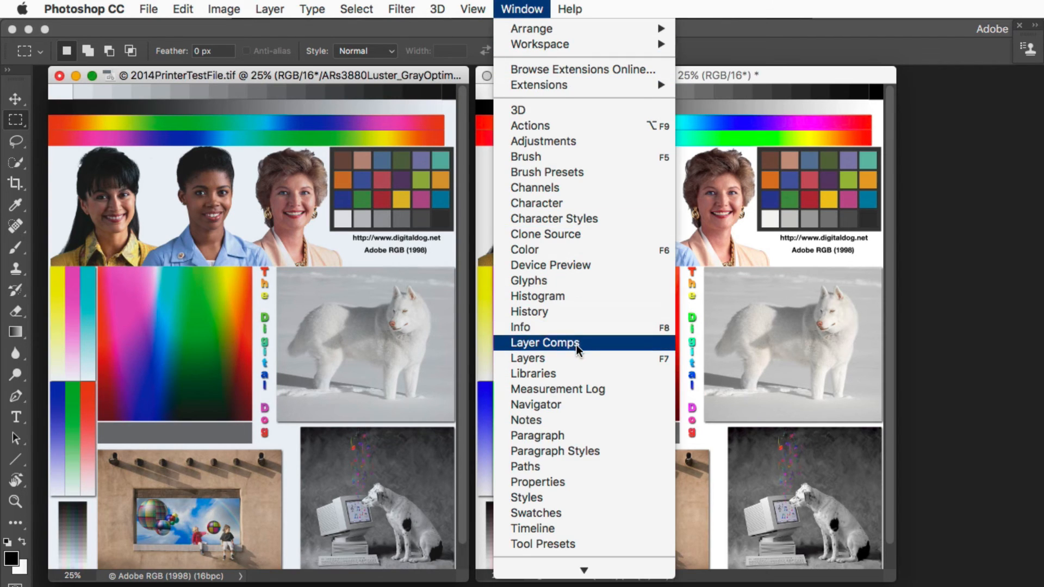
click(580, 358)
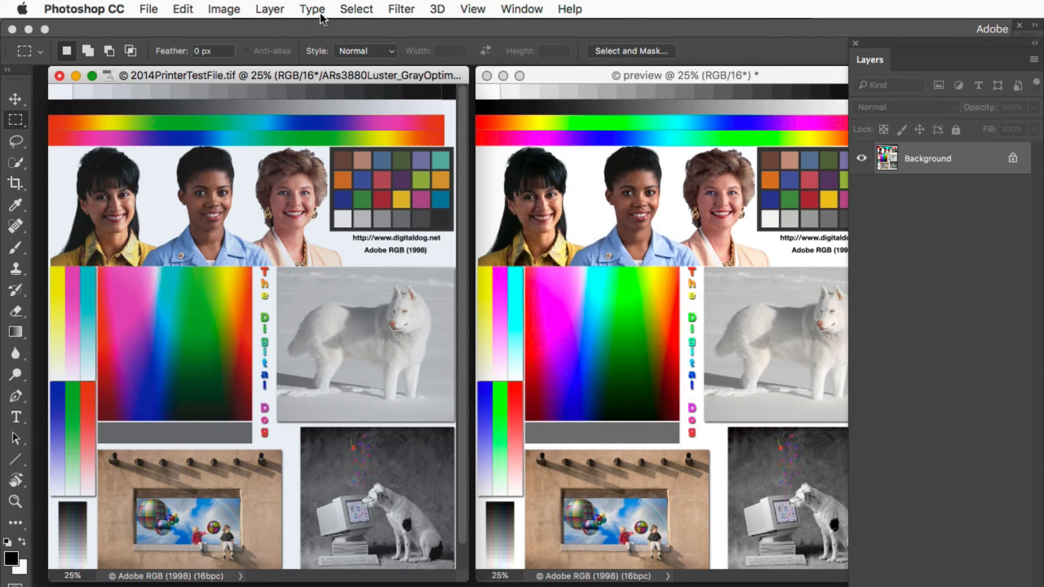
- Add a Curves adjustment layer named "Output to 3880 warm image" above the Background of the original file
click(269, 9)
mouse_move(391, 199)
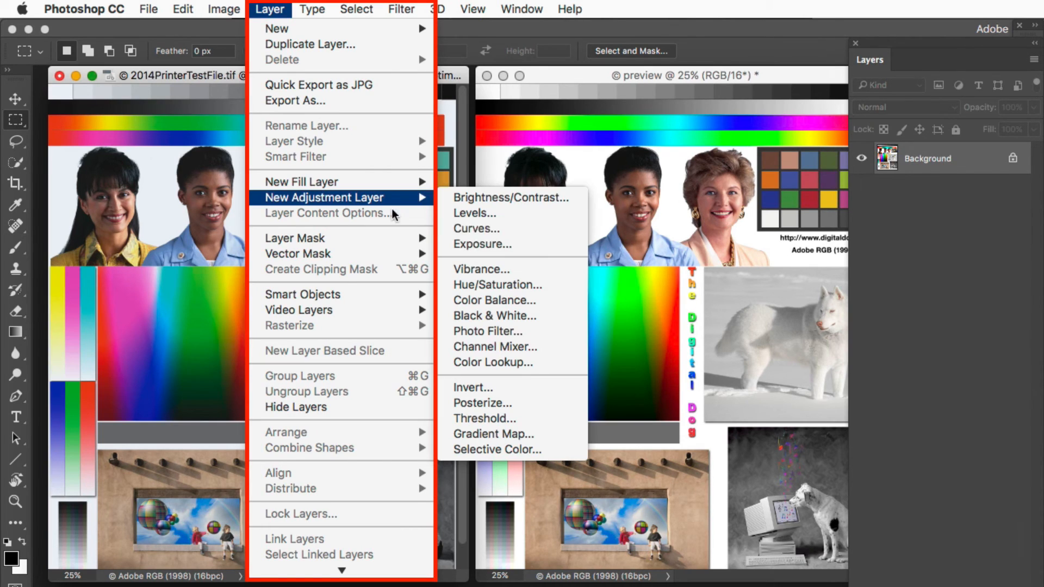
click(488, 231)
mouse_move(489, 230)
mouse_down()
mouse_move(771, 181)
mouse_move(791, 136)
mouse_move(797, 64)
mouse_up()
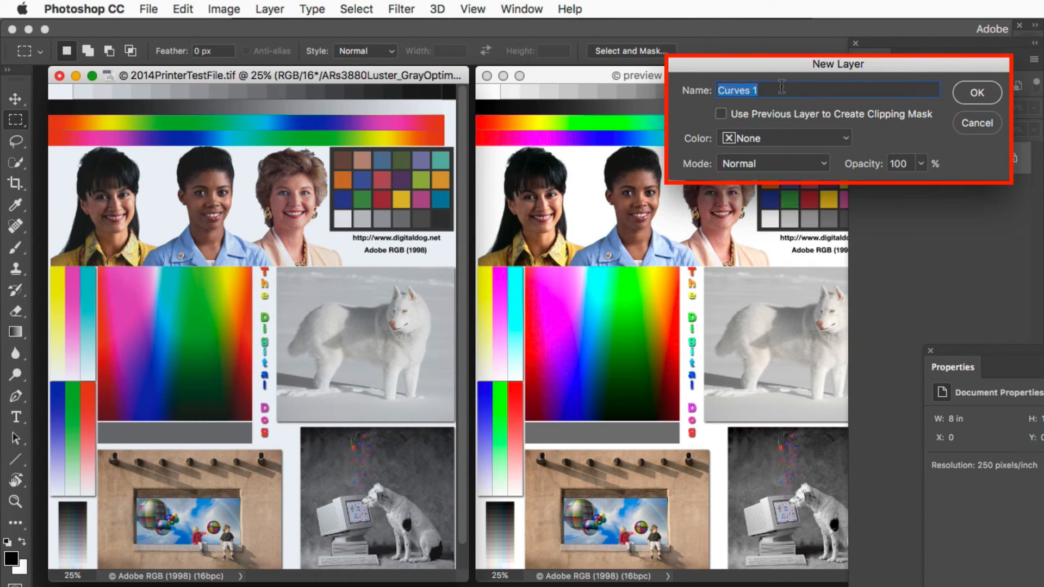
text(Ouy)
text(tput to)
text( 3880 warm image)
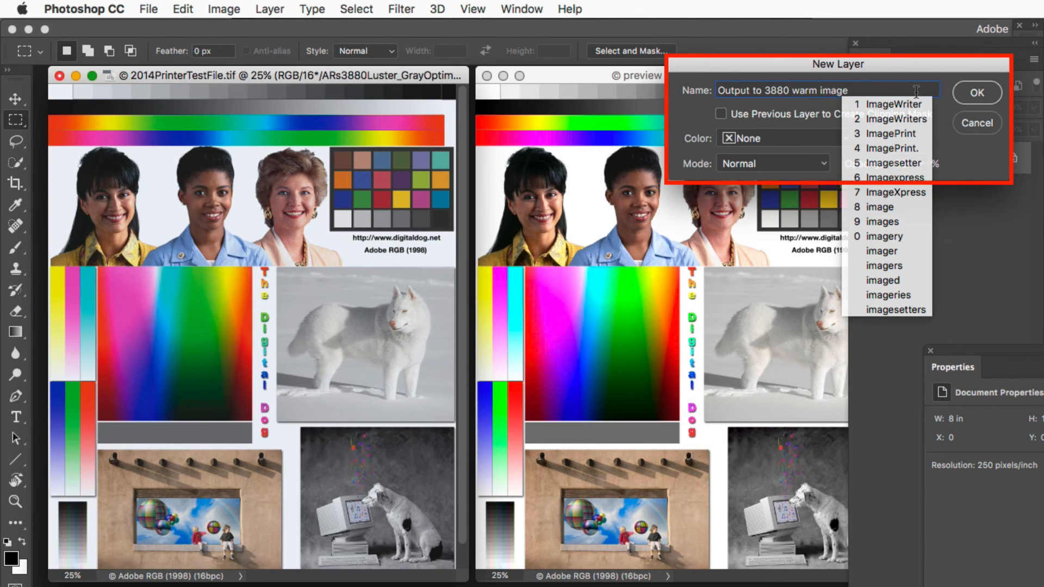
click(985, 96)
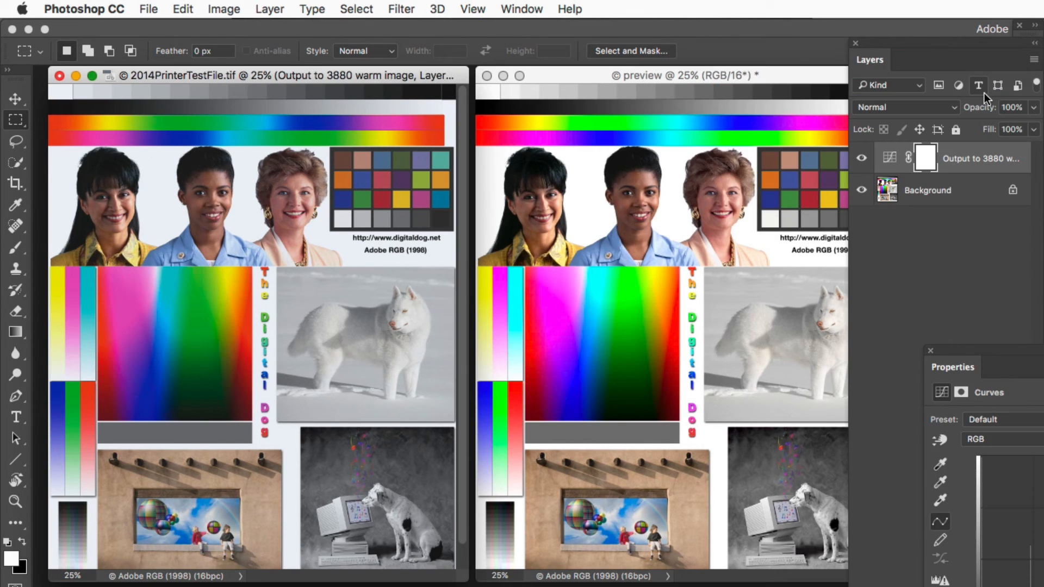
- Lower the white endpoint of the Blue channel curve to an output of 247 and close the curve settings
click(550, 247)
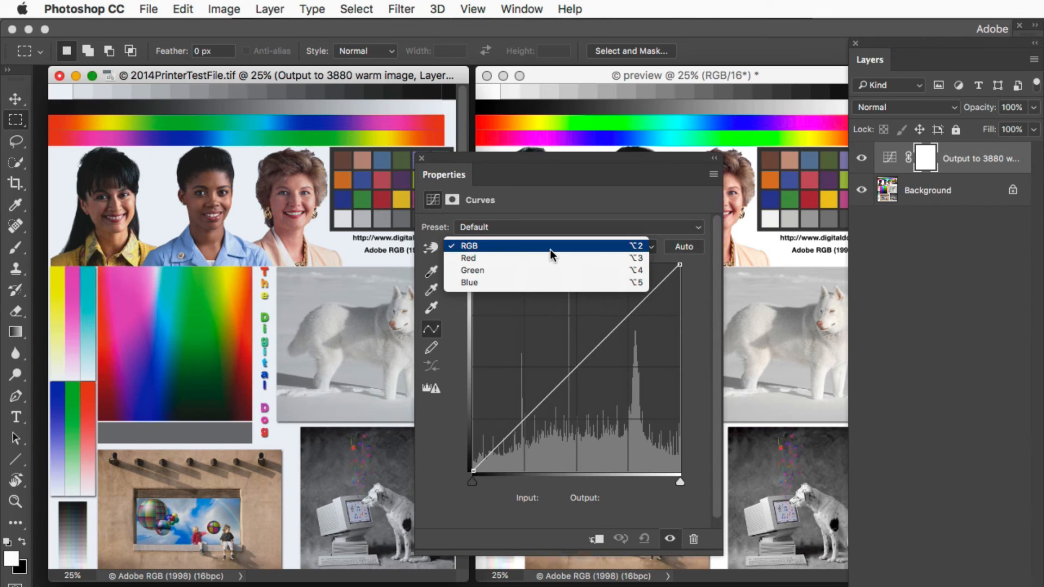
click(546, 281)
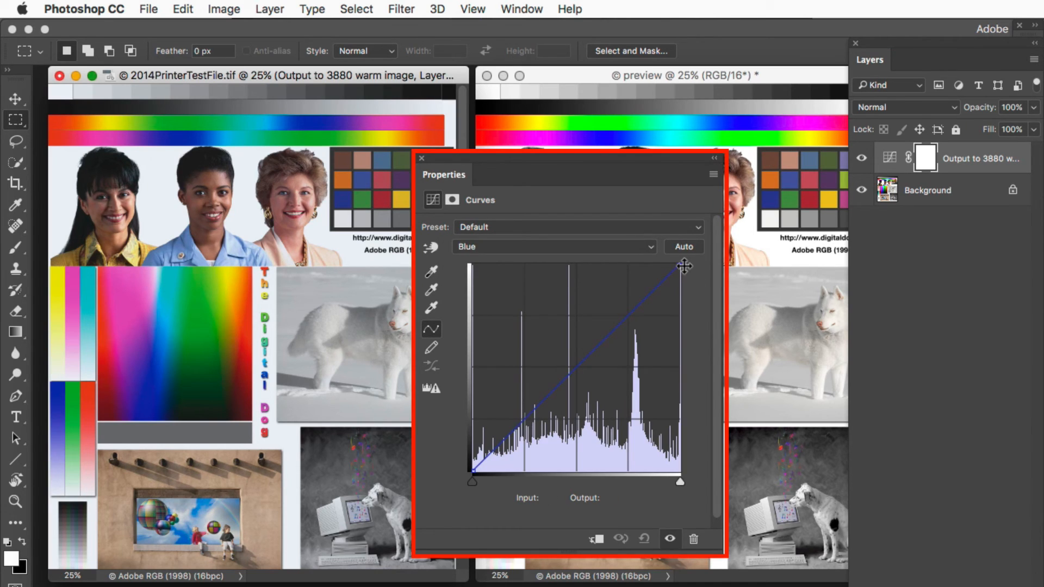
drag(677, 266, 680, 271)
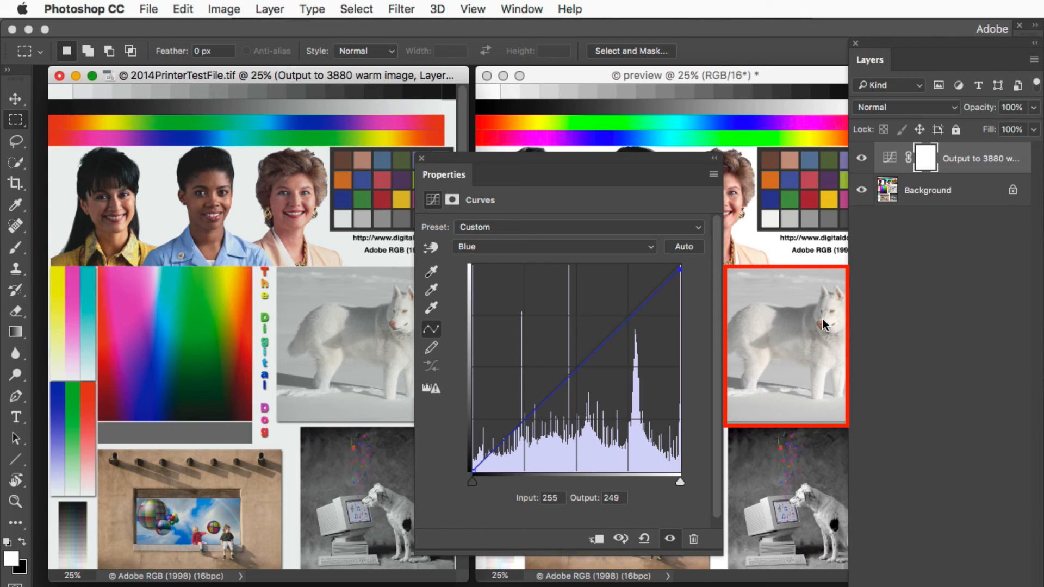
drag(681, 270, 684, 271)
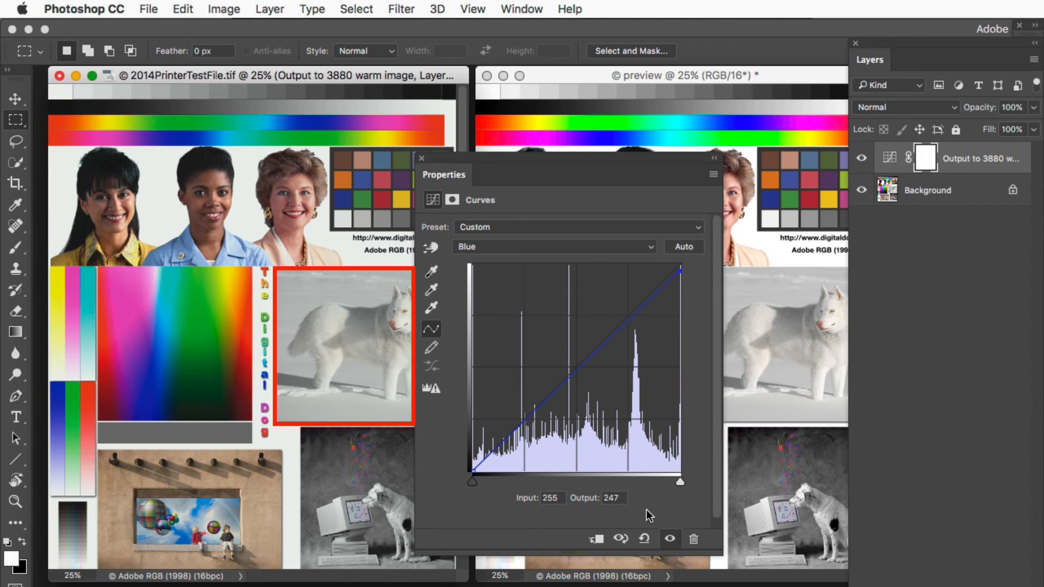
click(421, 155)
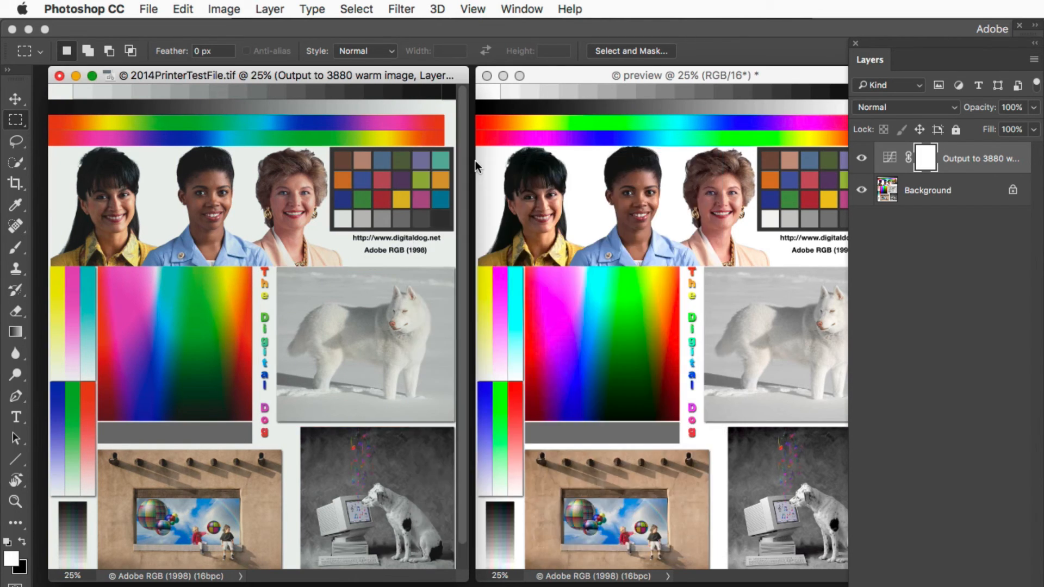
- Toggle the visibility of the Curves adjustment layer repeatedly to compare the soft proof with and without the warming correction
click(862, 159)
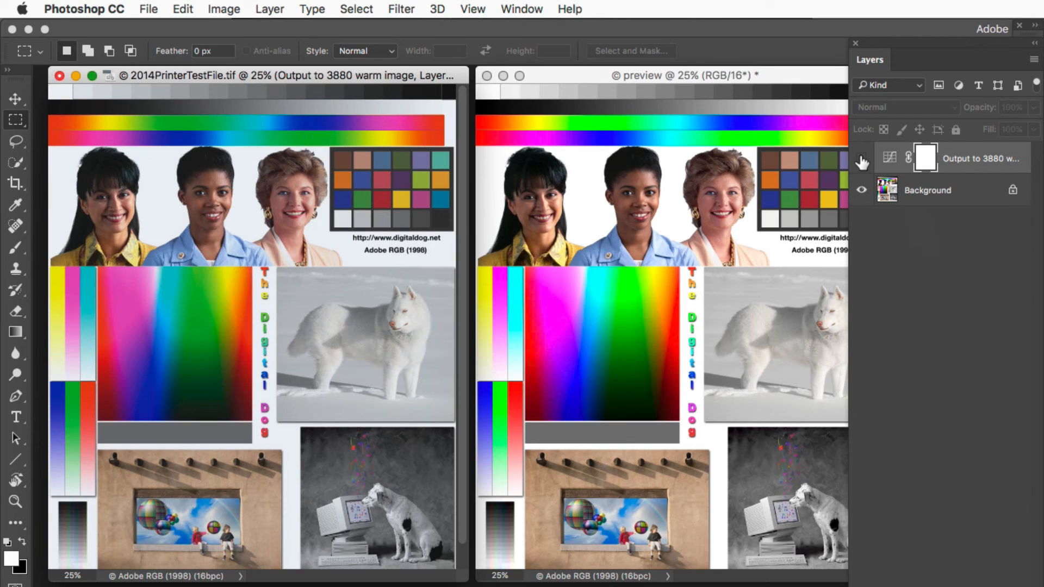
click(862, 160)
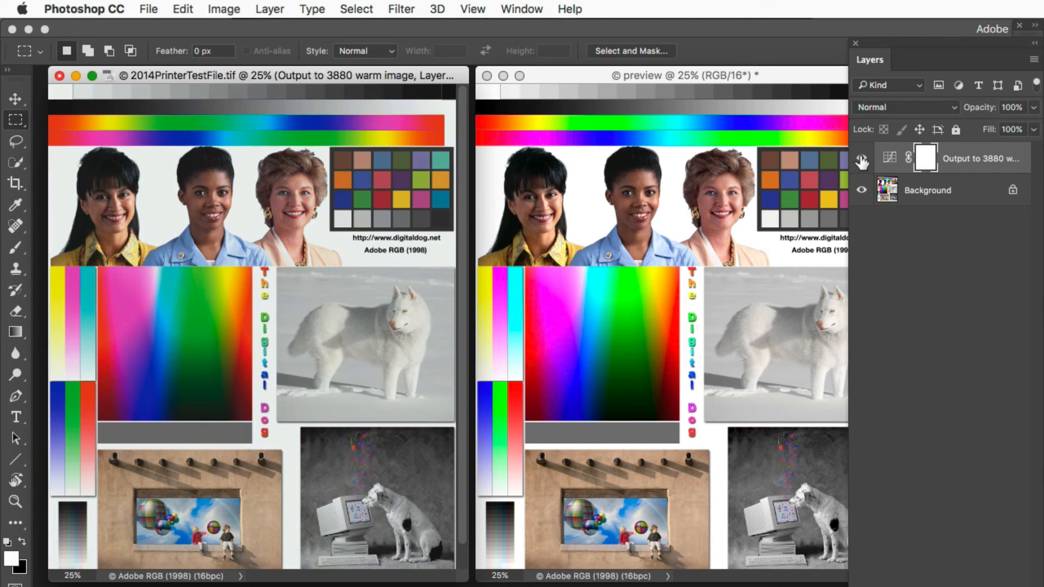
click(862, 159)
click(862, 160)
click(861, 159)
click(861, 158)
click(861, 159)
click(861, 158)
- Add a Hue/Saturation adjustment layer with its default name above the Curves layer
click(268, 7)
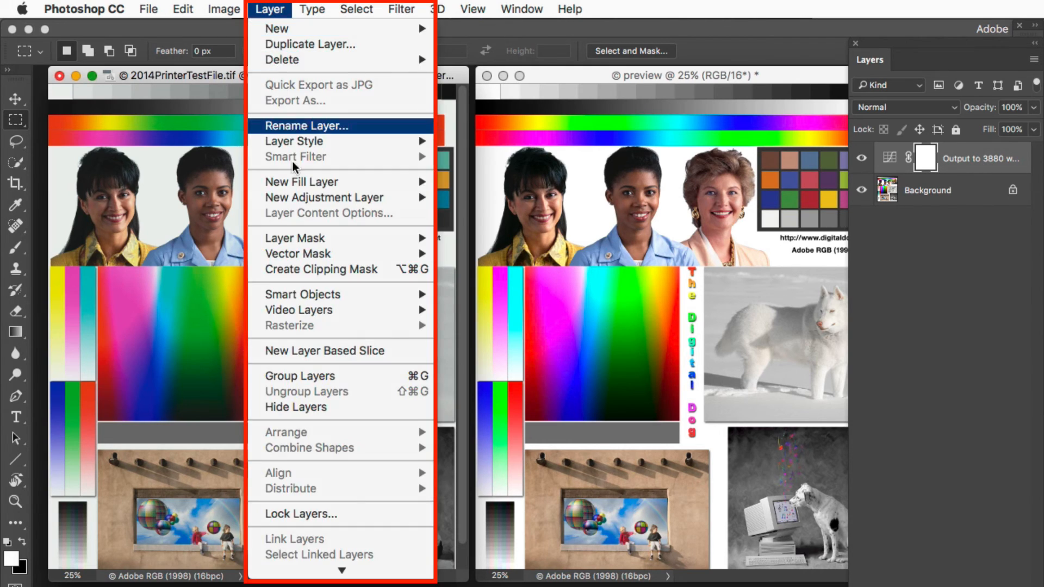
mouse_move(298, 195)
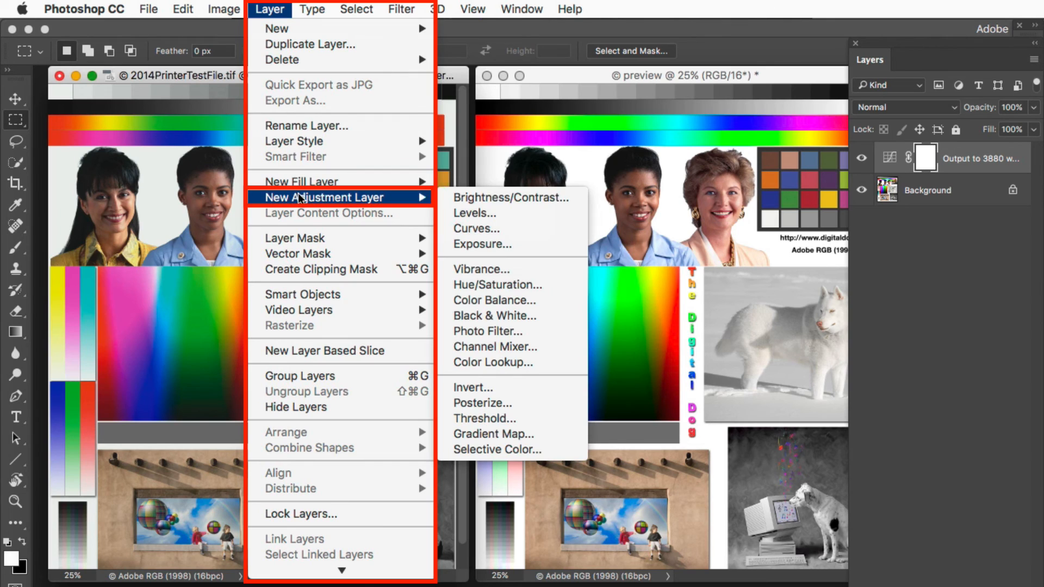
click(579, 285)
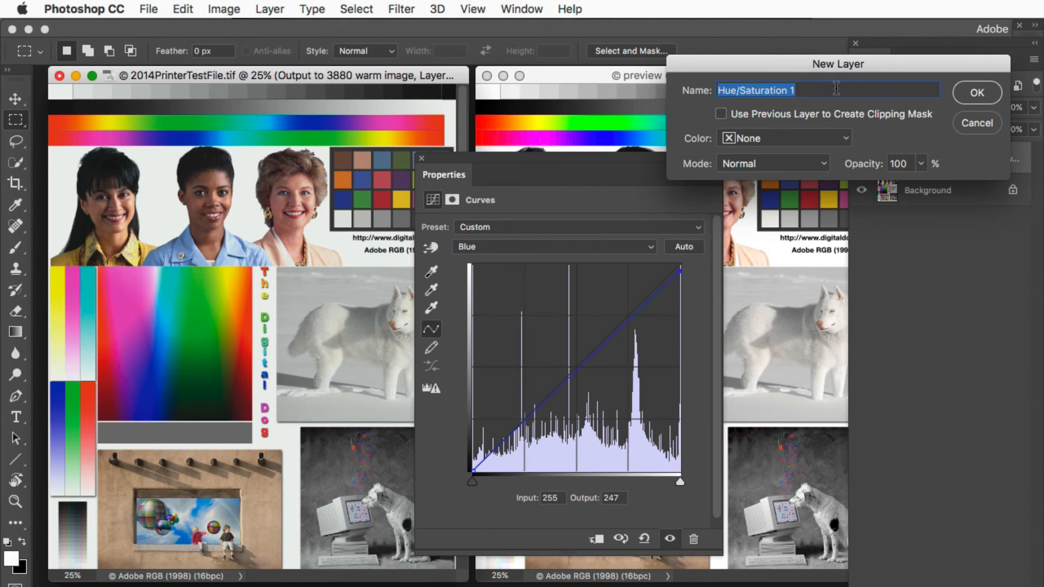
click(979, 96)
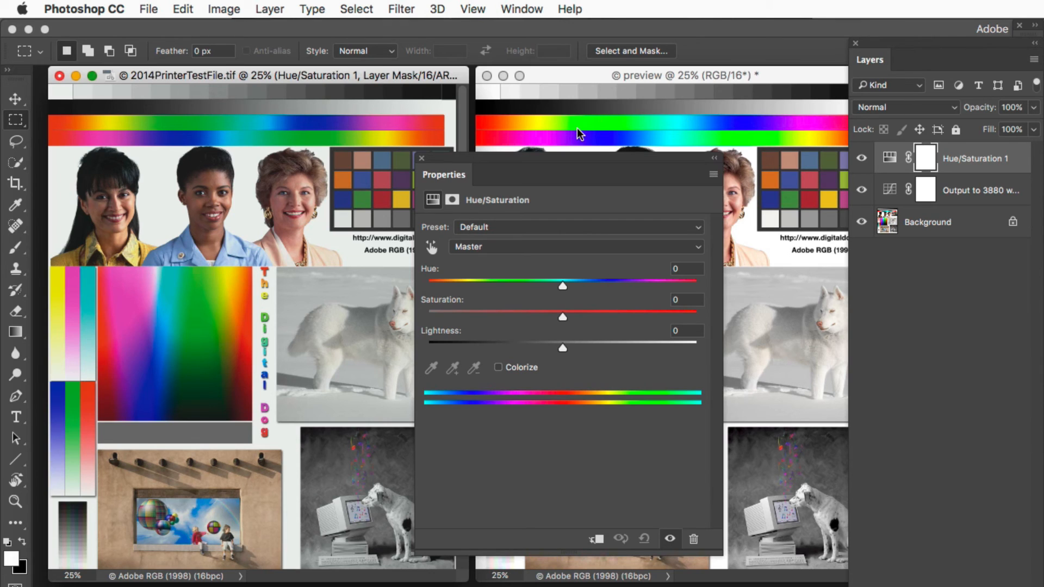
- Move the adjustment settings clear of the portraits and raise the Master saturation to +8
drag(563, 158, 583, 355)
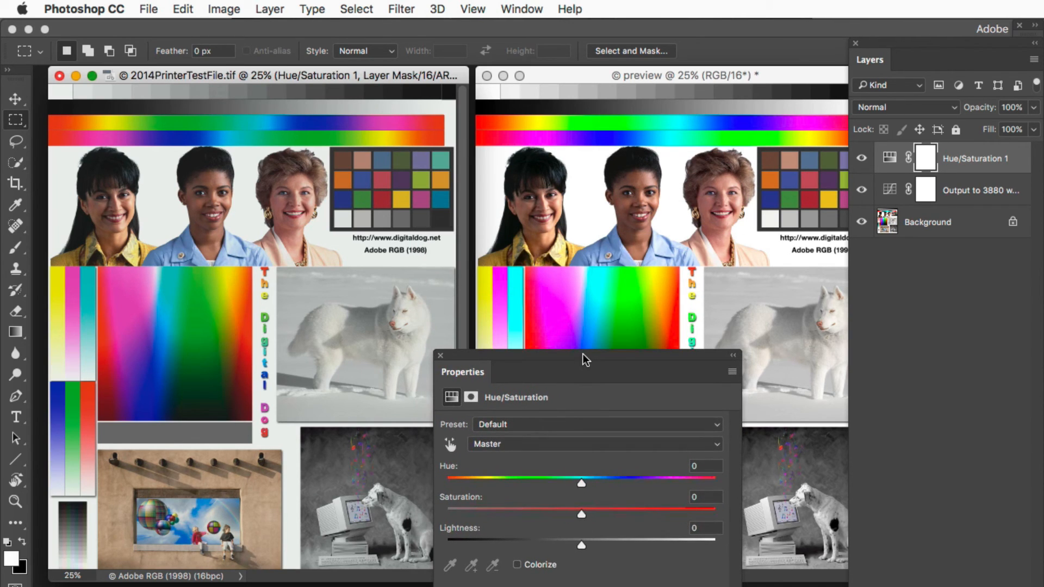
click(583, 513)
drag(583, 513, 592, 517)
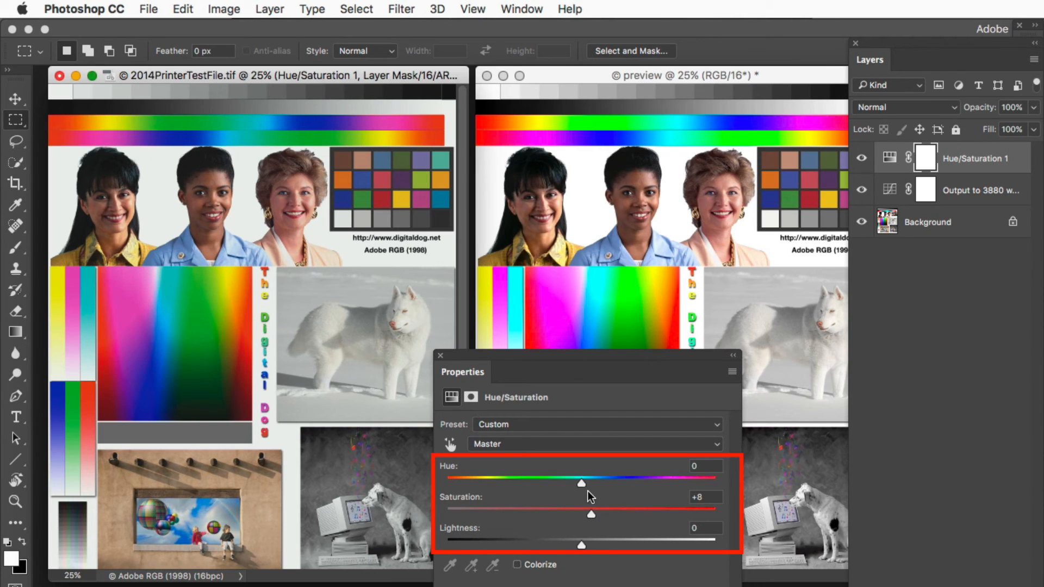
- Shift the hue of the Yellows range slightly toward orange in the Hue/Saturation adjustment
click(534, 444)
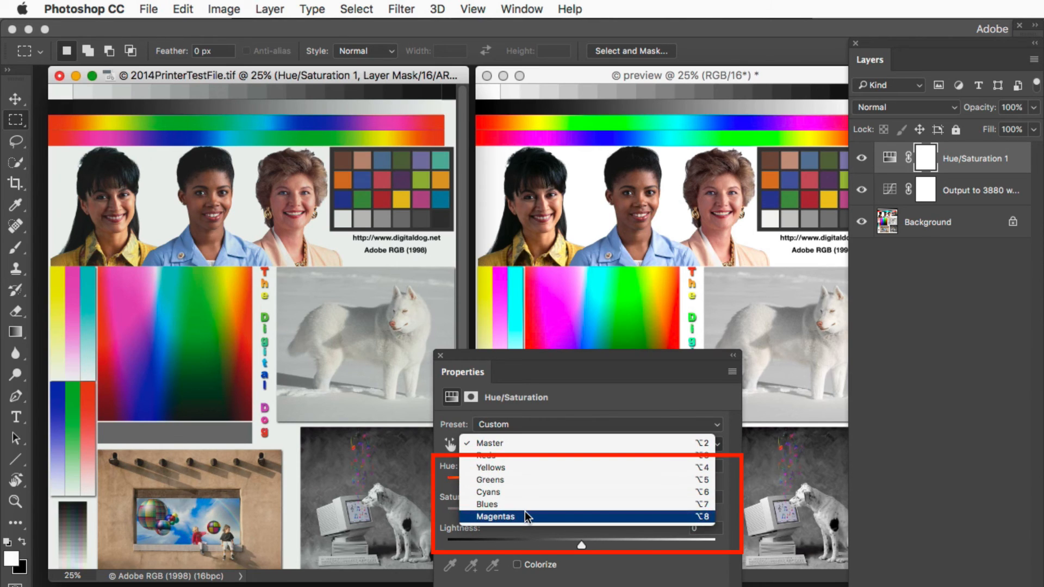
click(538, 470)
drag(580, 488, 568, 482)
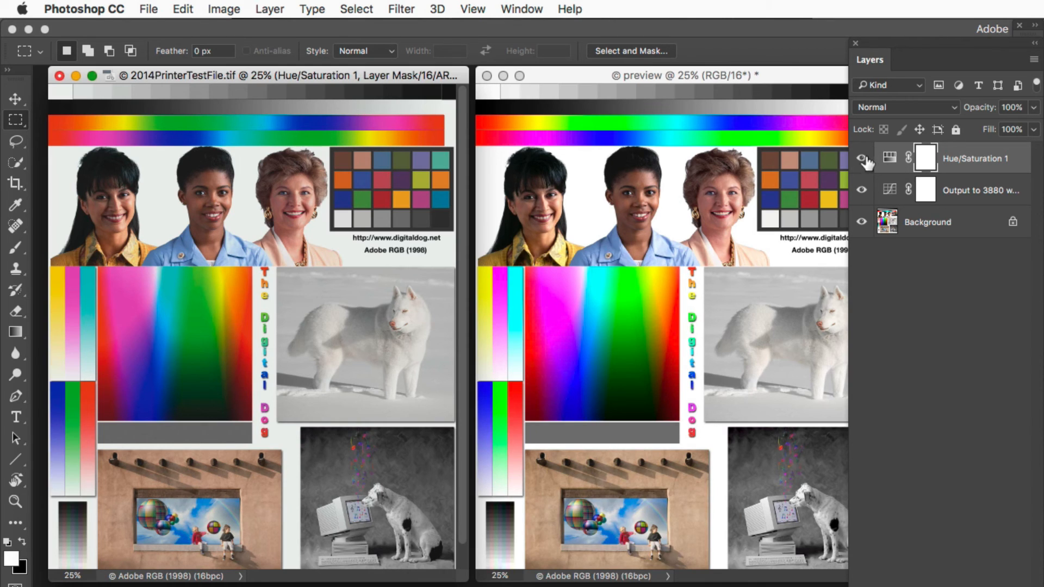
- Toggle the visibility of the Hue/Saturation and Curves adjustment layers to compare the soft proof with and without them
click(864, 160)
click(864, 160)
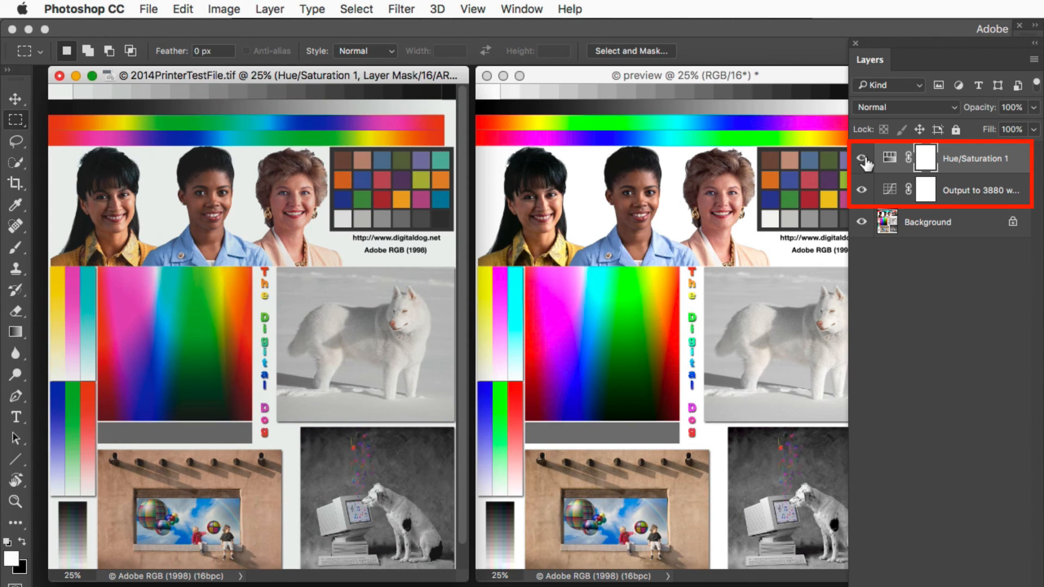
click(863, 192)
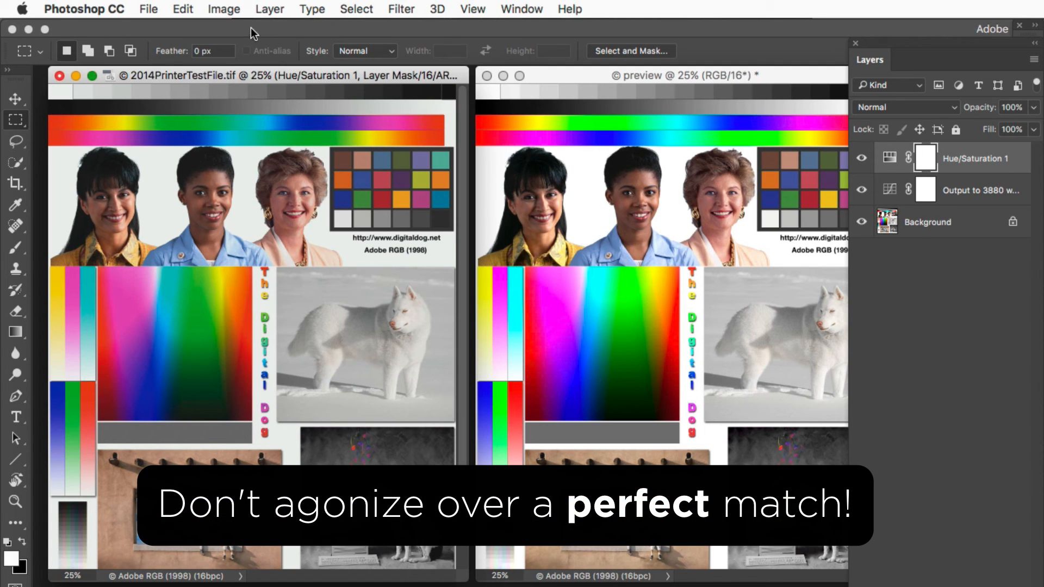
- Create a group named Epson3880LusterRelCol from the selected Hue/Saturation layer, keeping Pass Through mode and 100% opacity
click(273, 8)
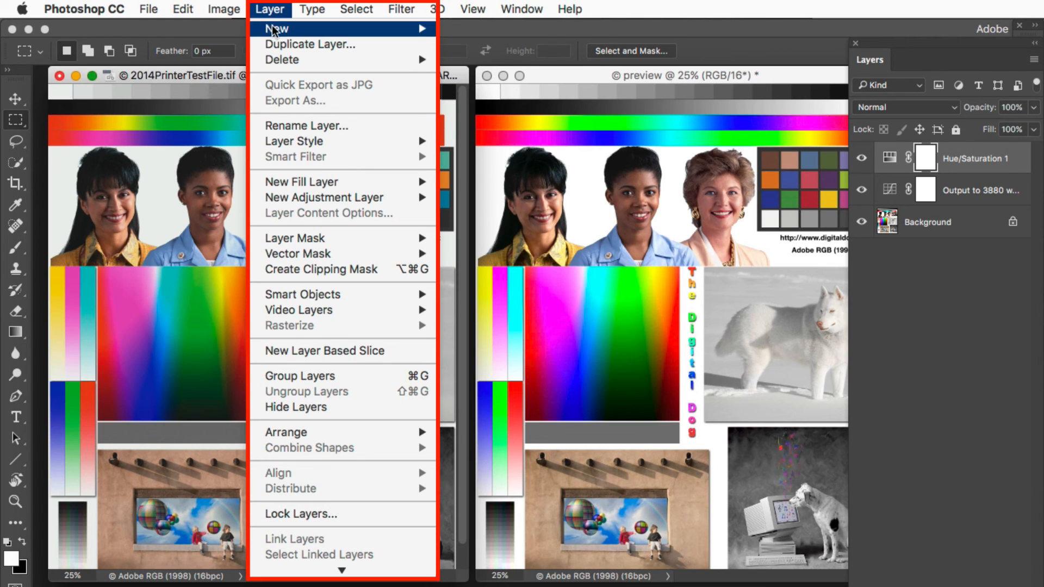
mouse_move(280, 29)
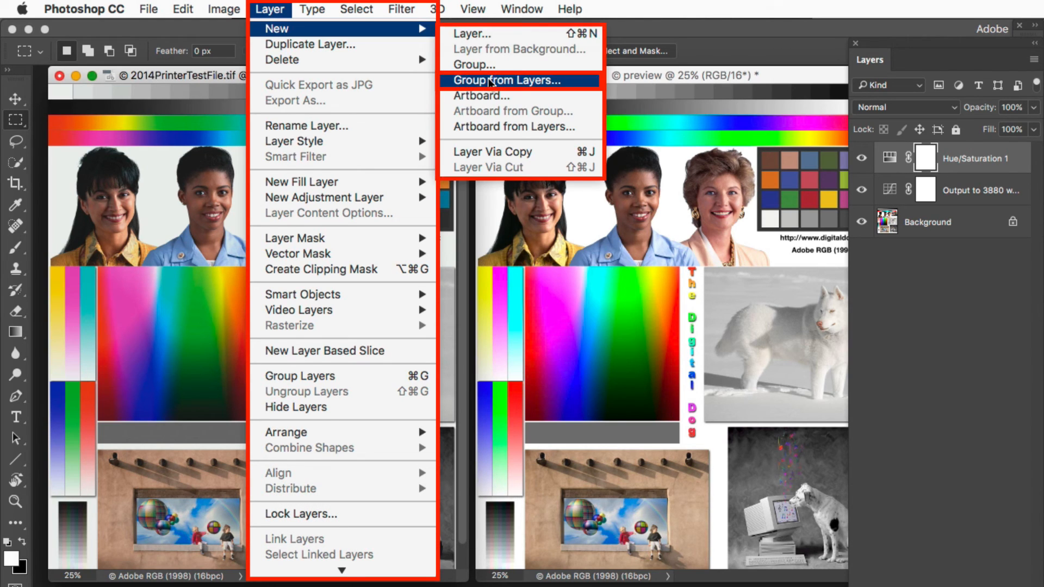
click(491, 82)
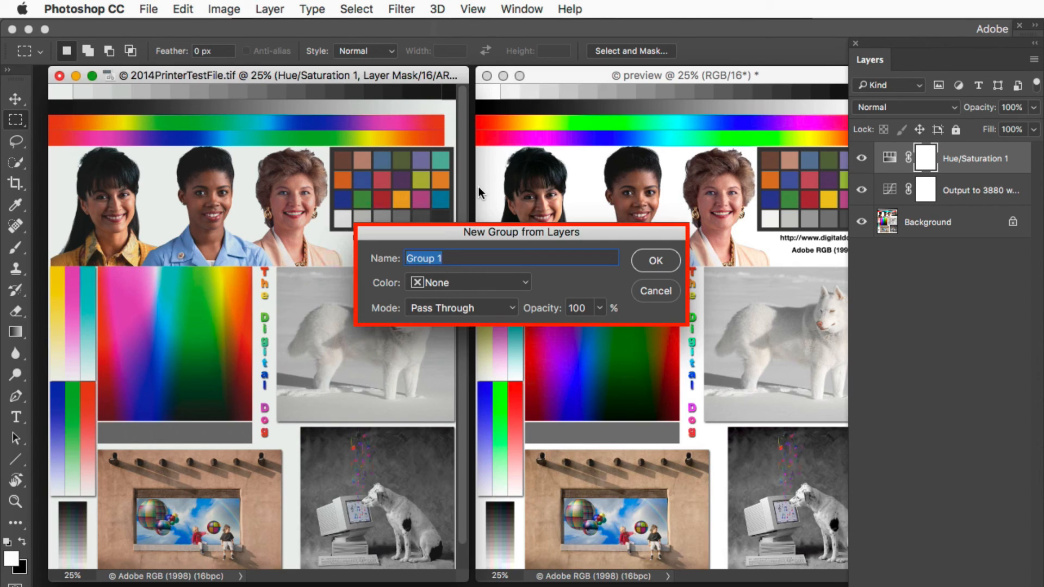
text(Epson3880Luster)
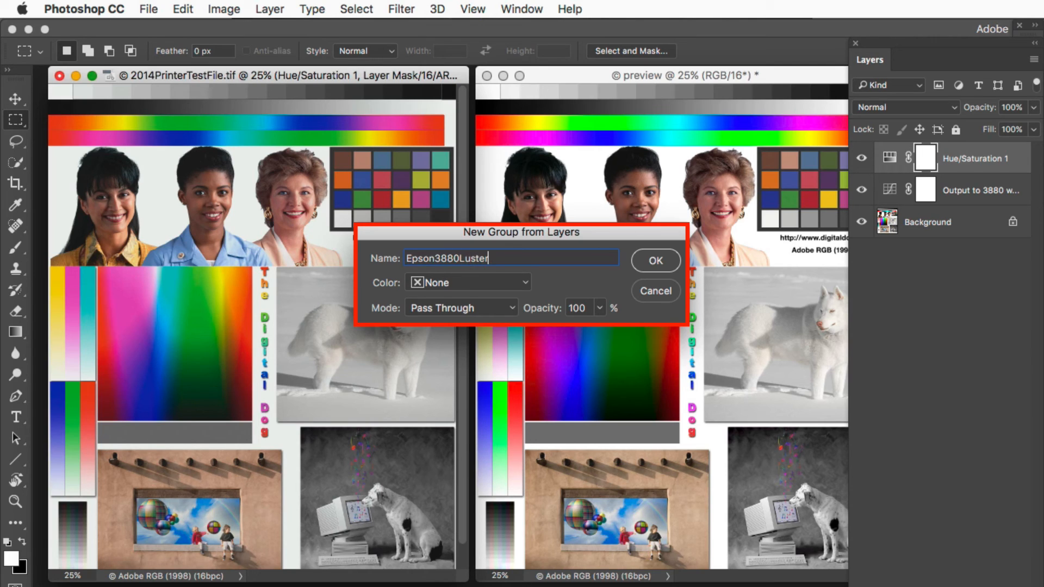
text(RelCol)
click(645, 260)
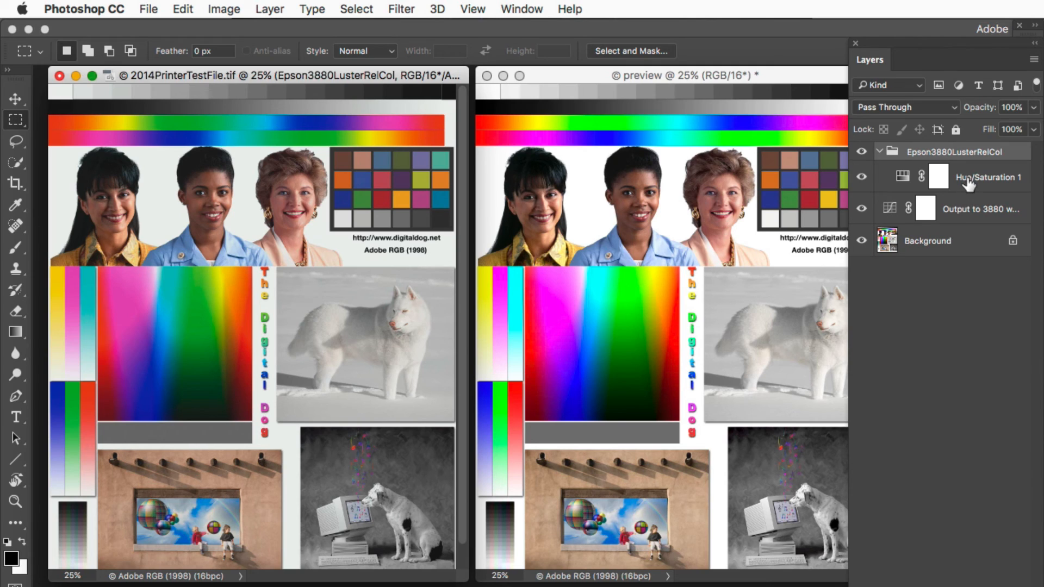
- Move the Curves layer into the Epson3880LusterRelCol group above Hue/Saturation and toggle the group's visibility to compare the result
mouse_move(968, 183)
mouse_down()
mouse_move(966, 150)
mouse_move(973, 178)
mouse_up()
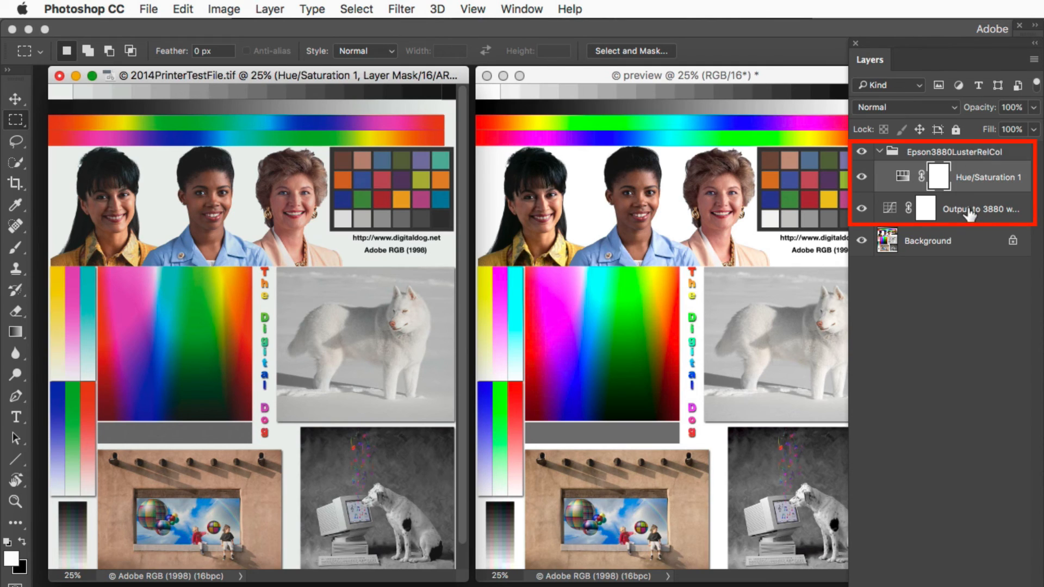
drag(973, 215, 971, 157)
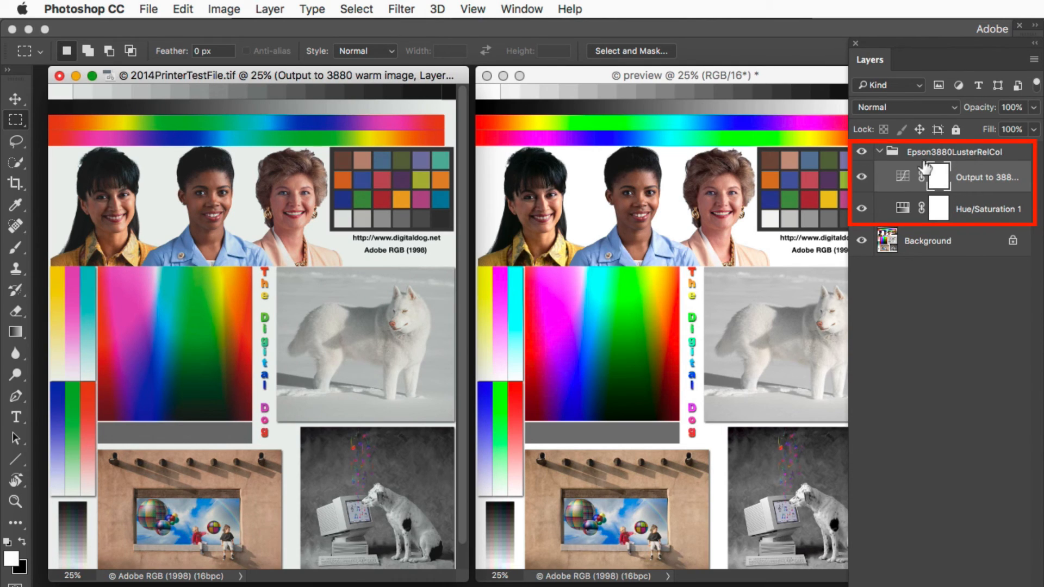
click(862, 153)
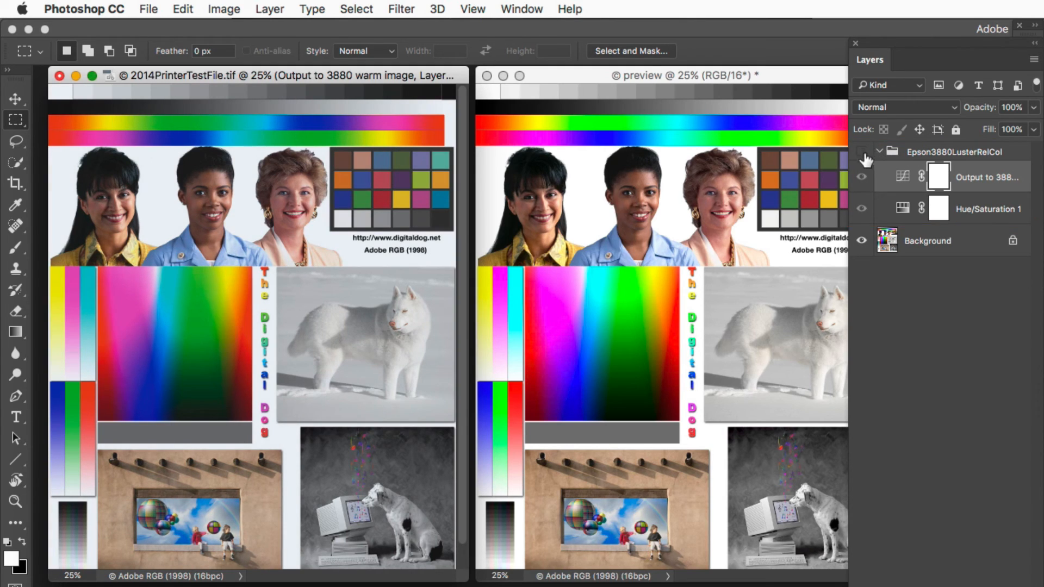
click(864, 153)
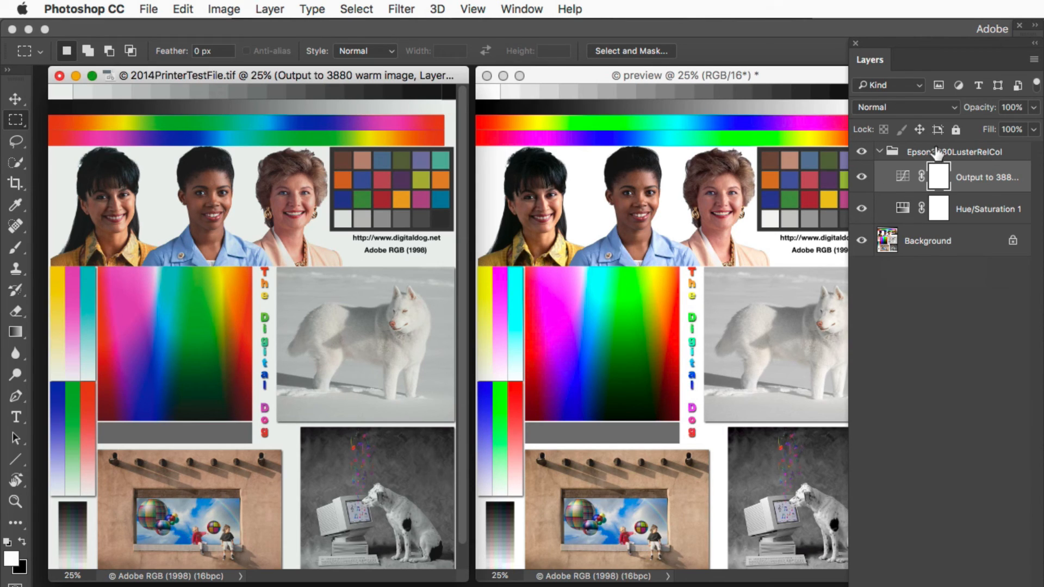
- Copy the Epson3880LusterRelCol group into the preview document and toggle the group's visibility in both documents to compare
drag(933, 154, 579, 229)
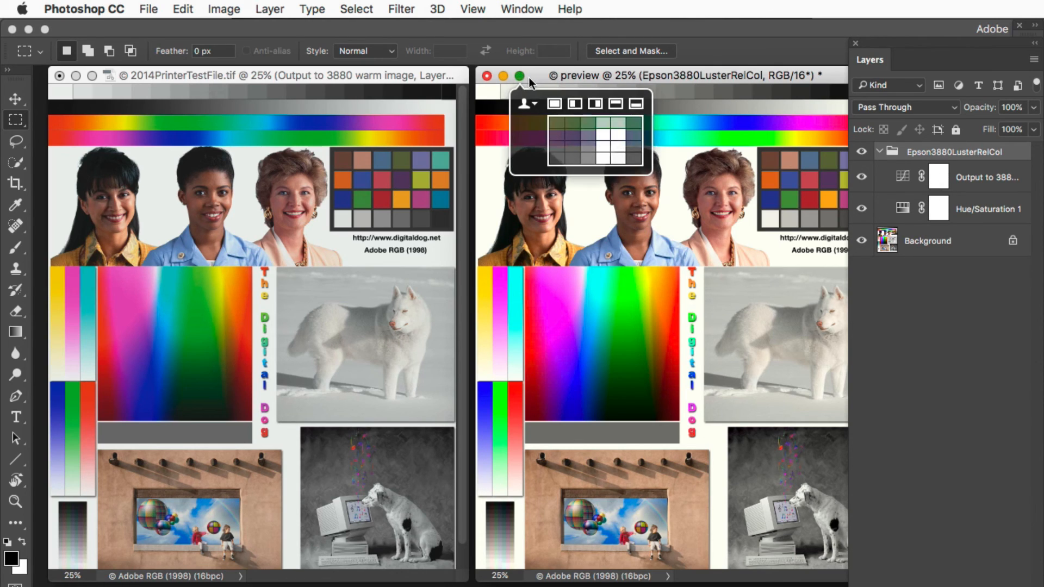
click(862, 152)
click(862, 153)
click(862, 153)
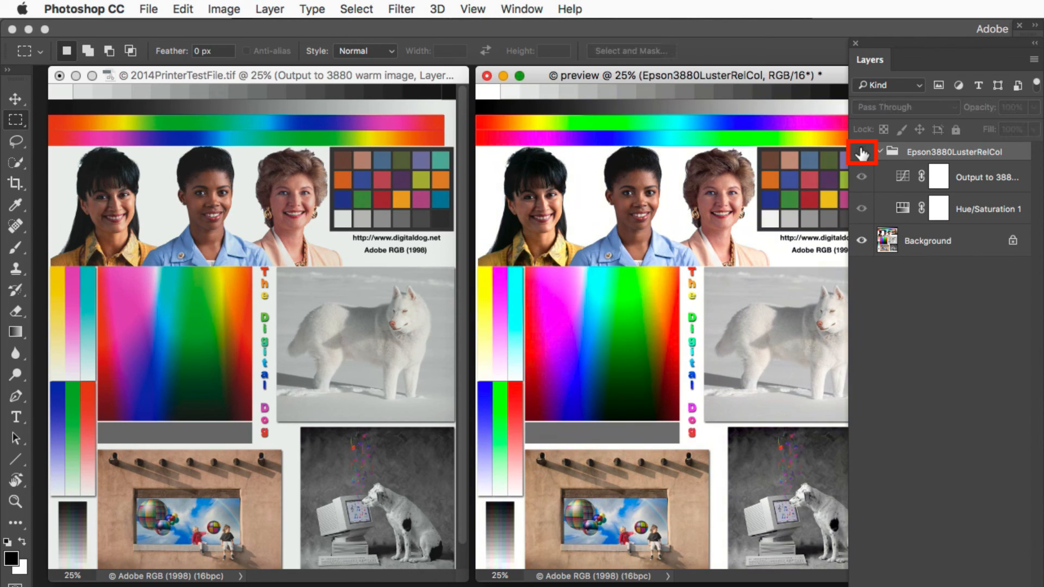
click(862, 153)
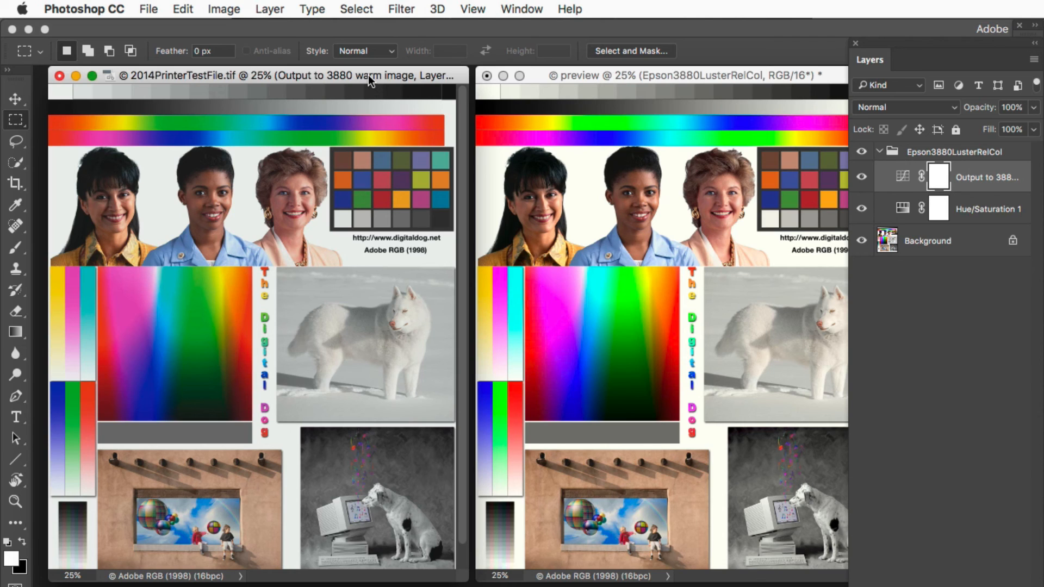
click(861, 152)
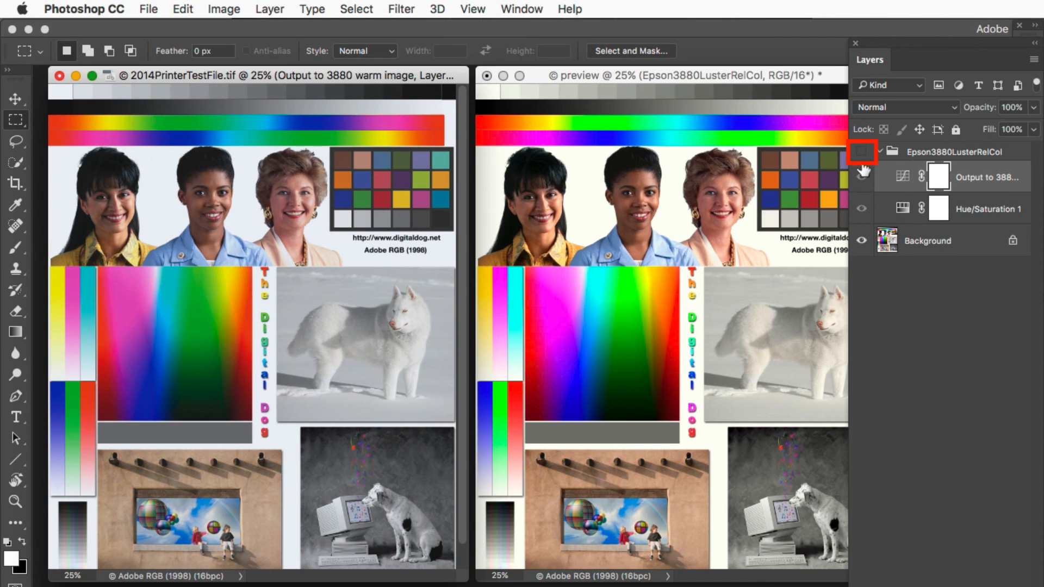
click(861, 151)
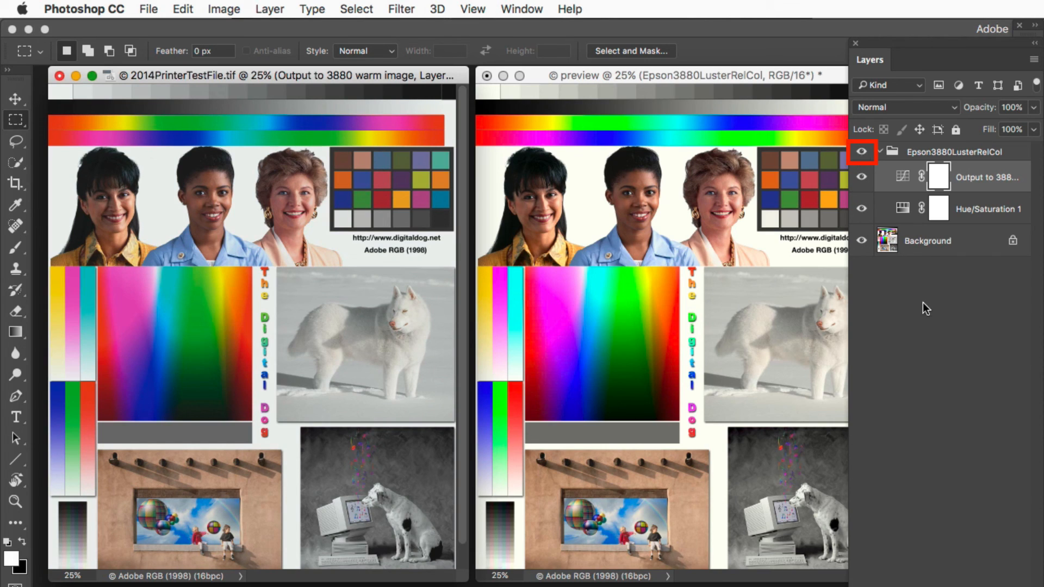